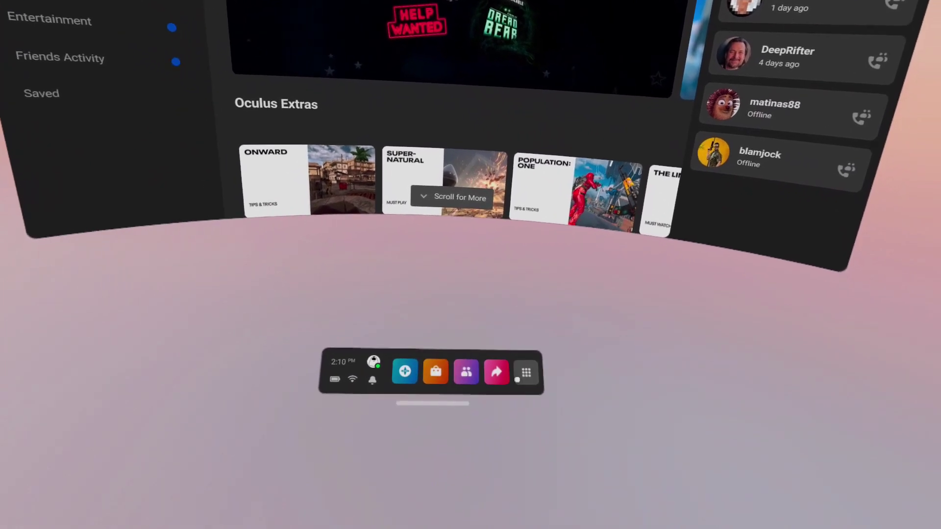
# Open the Virtual Environment page from Quick Settings, showing Bubbles, Classic Home and Space Station
pyautogui.click(556, 389)
pyautogui.click(365, 382)
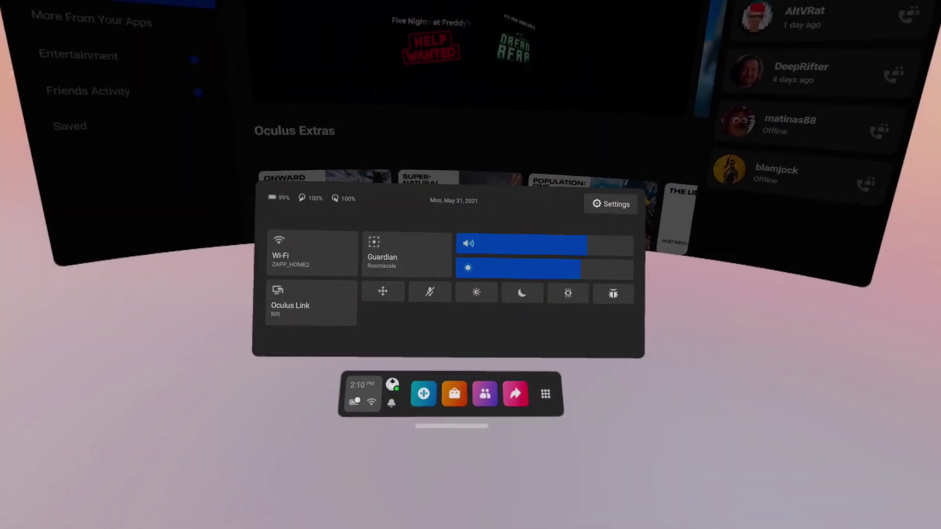
pyautogui.click(574, 231)
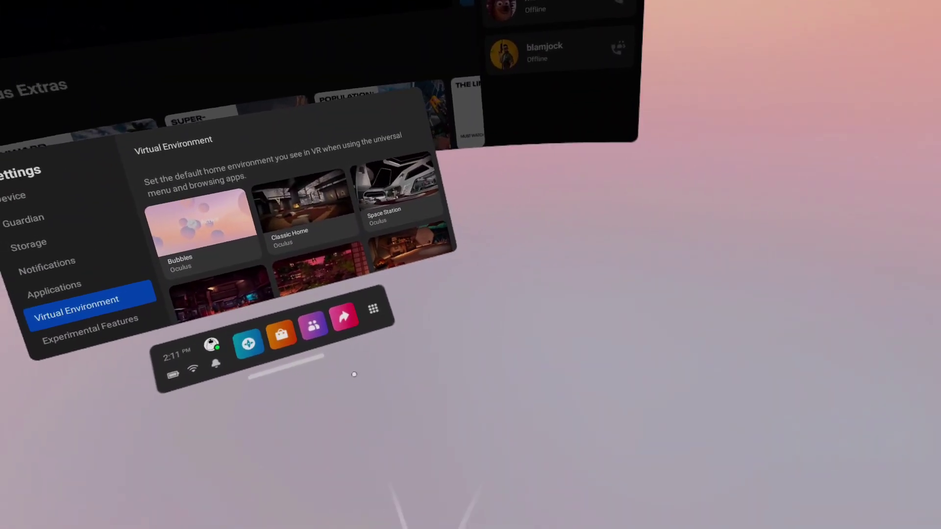
pyautogui.scroll(-2, 513, 419)
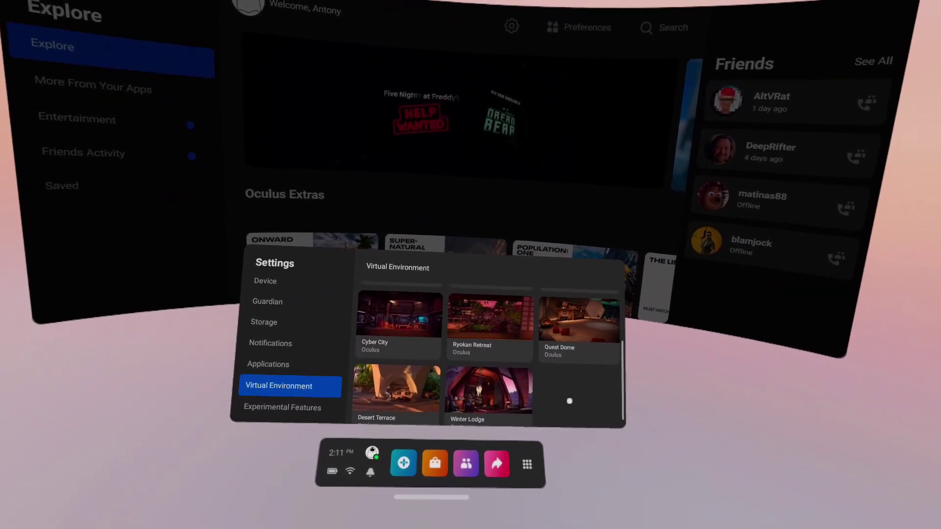
pyautogui.scroll(2, 569, 402)
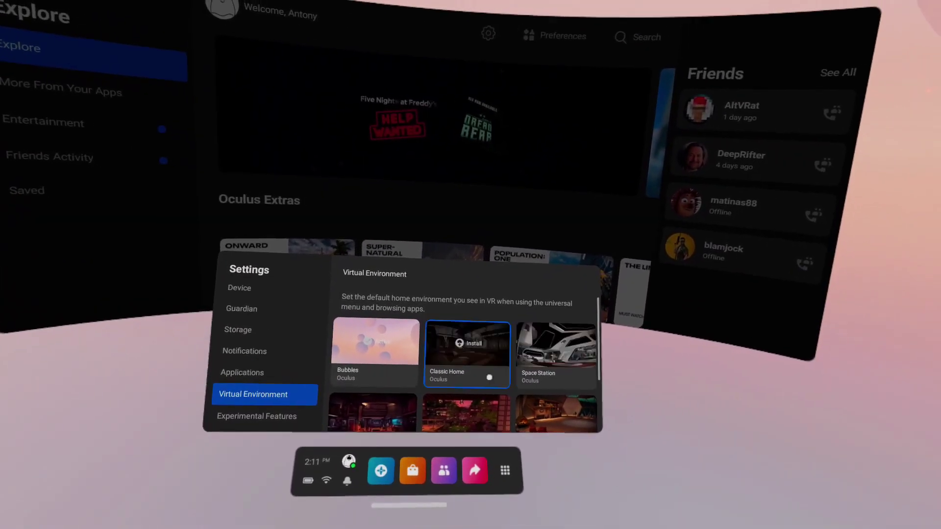
pyautogui.scroll(-2, 488, 377)
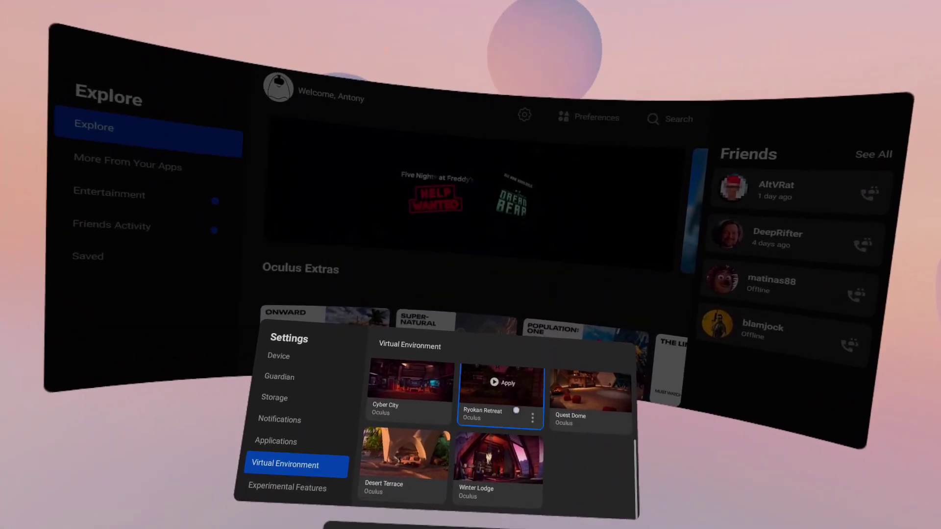
pyautogui.scroll(3, 539, 374)
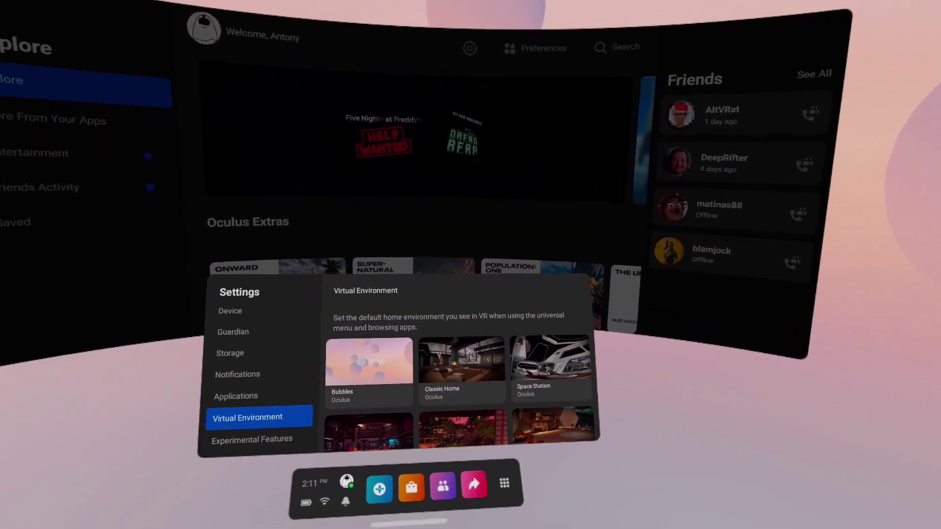
pyautogui.scroll(-2, 494, 353)
pyautogui.scroll(-2, 497, 327)
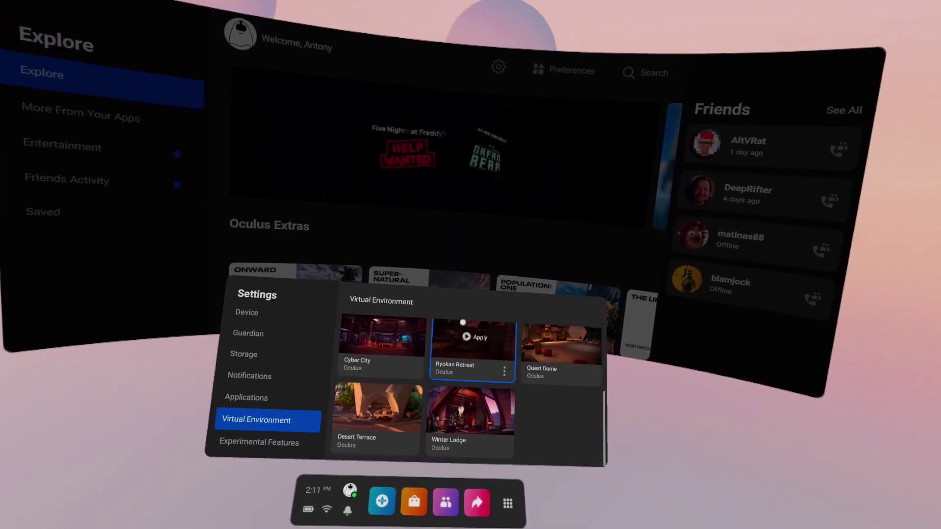
pyautogui.scroll(3, 561, 372)
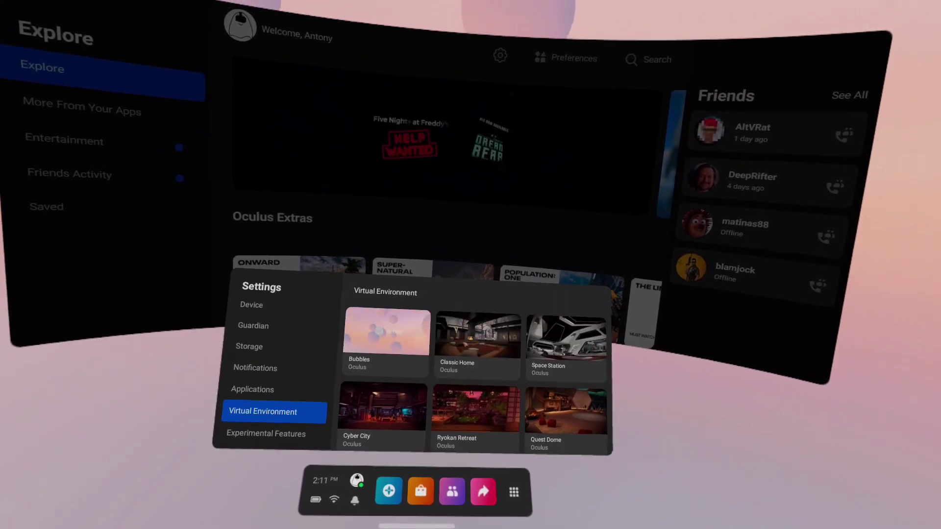
pyautogui.scroll(-3, 470, 382)
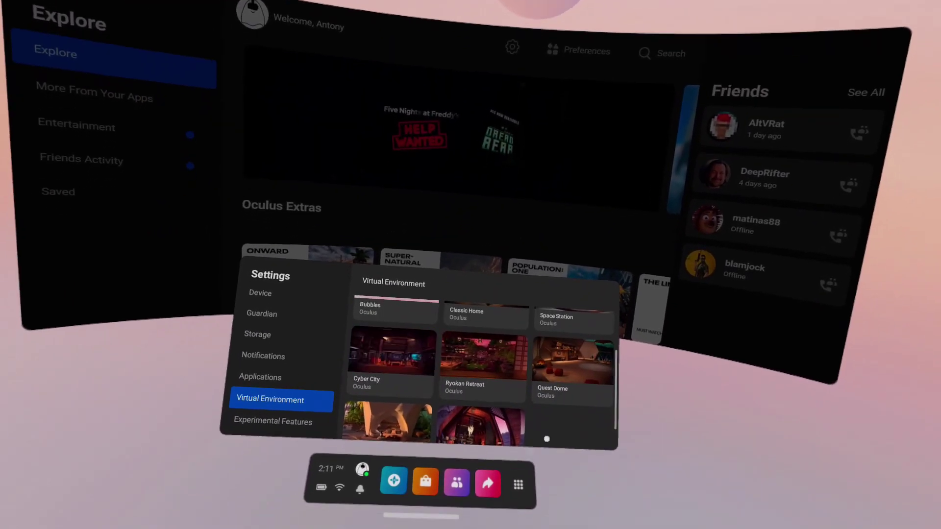
pyautogui.scroll(-2, 547, 438)
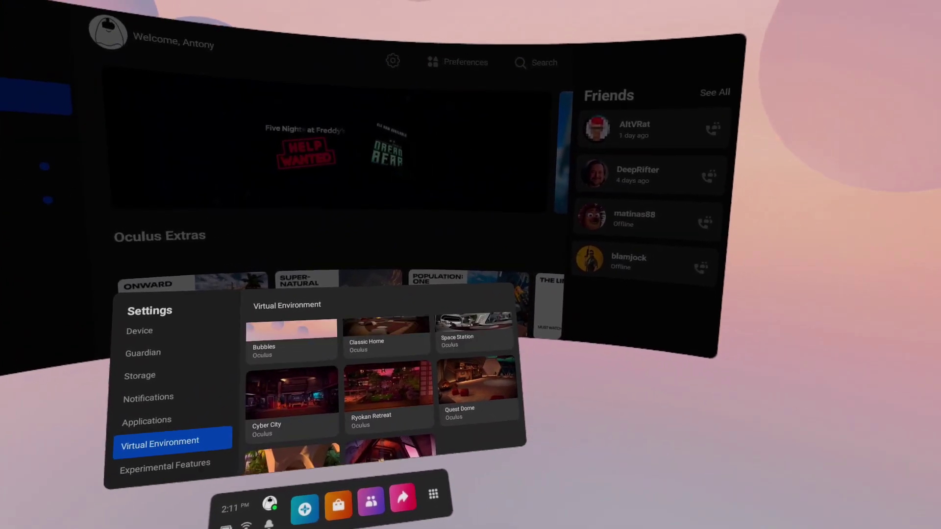
pyautogui.moveTo(573, 366)
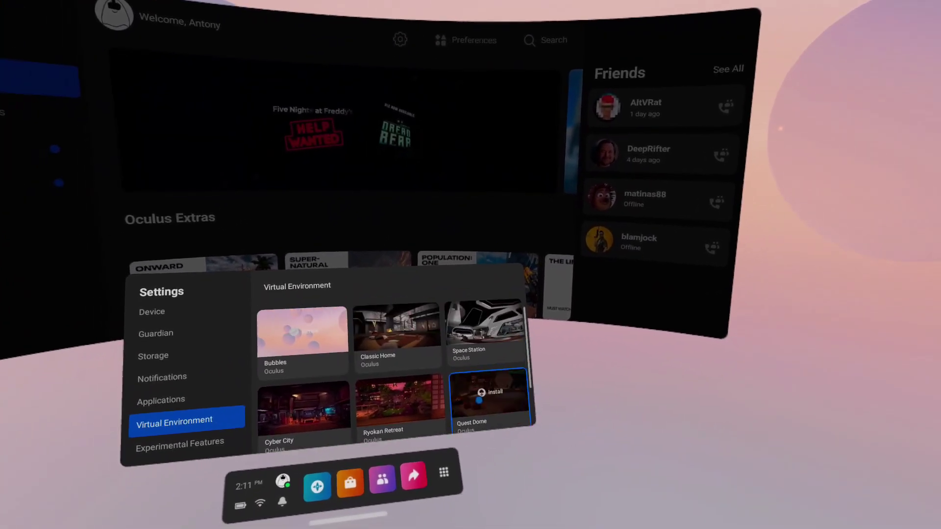
# Apply the Space Station environment, then restore Bubbles as the home environment
pyautogui.click(489, 294)
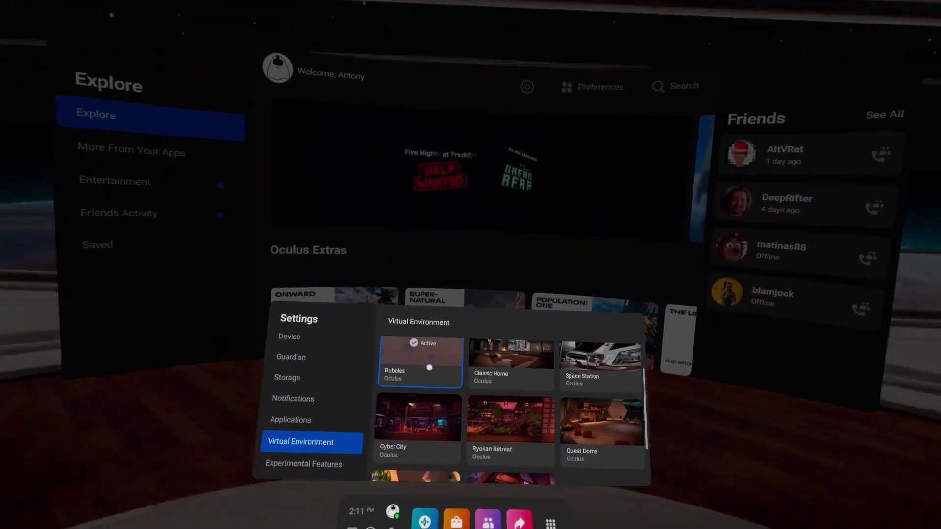
pyautogui.click(466, 358)
pyautogui.scroll(-3, 441, 382)
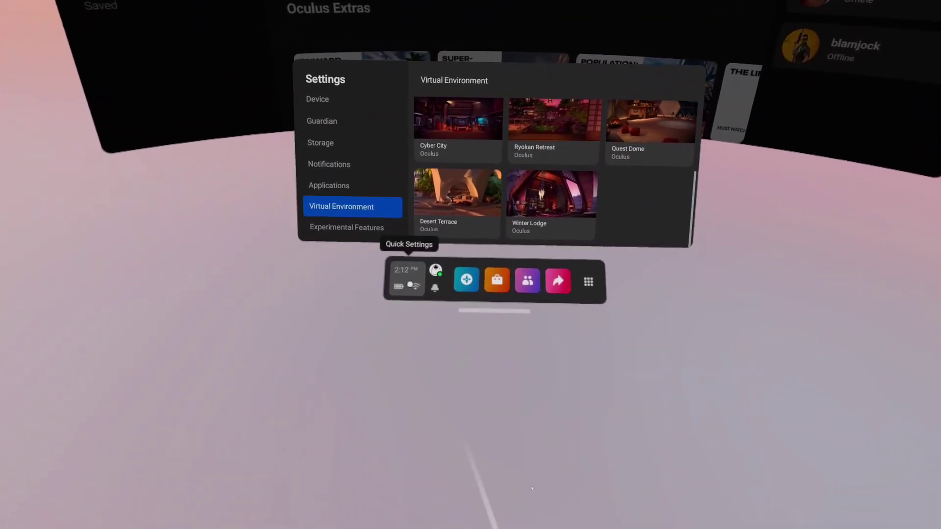
# Turn Passthrough Home on in Quick Settings, toggling it off and on again to confirm
pyautogui.click(405, 278)
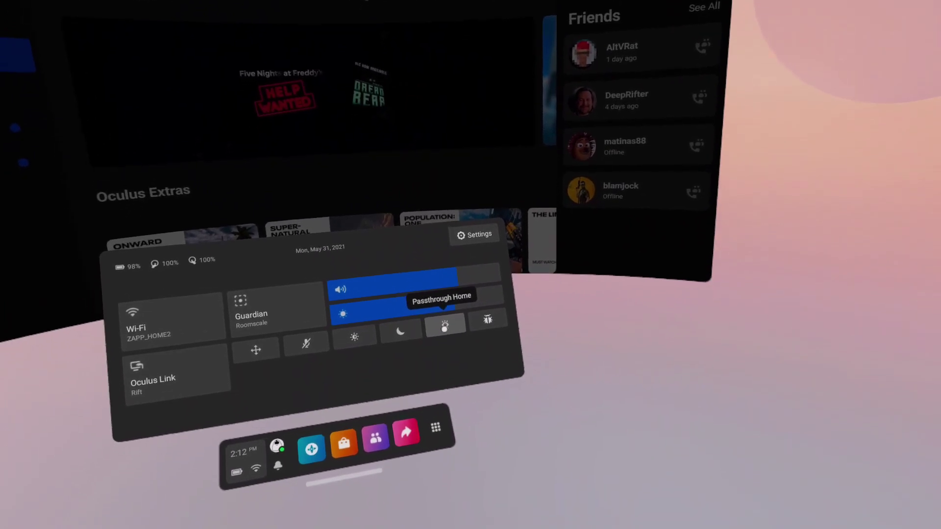
pyautogui.click(444, 310)
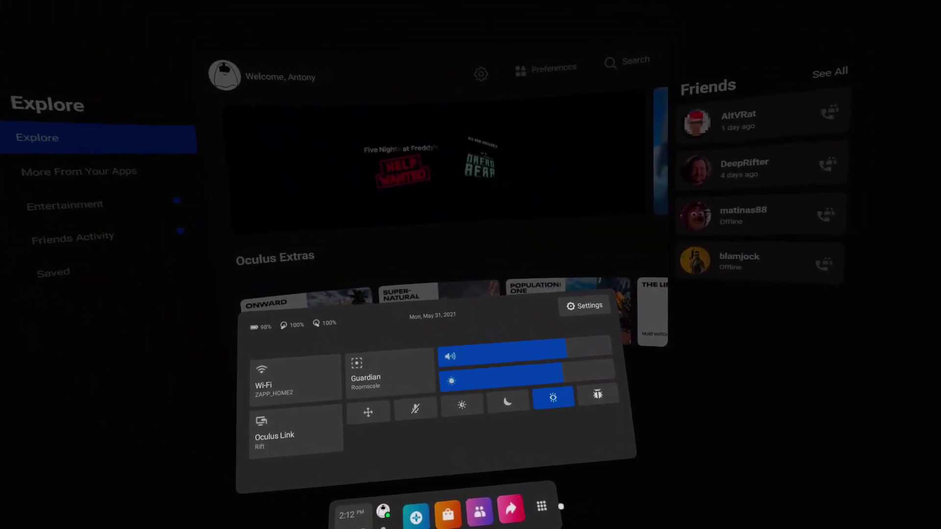
pyautogui.click(483, 388)
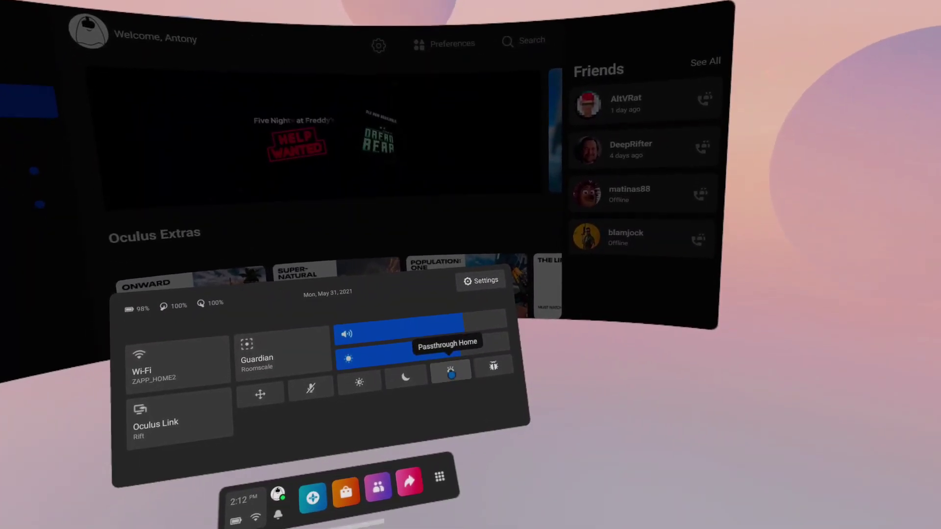
pyautogui.click(483, 388)
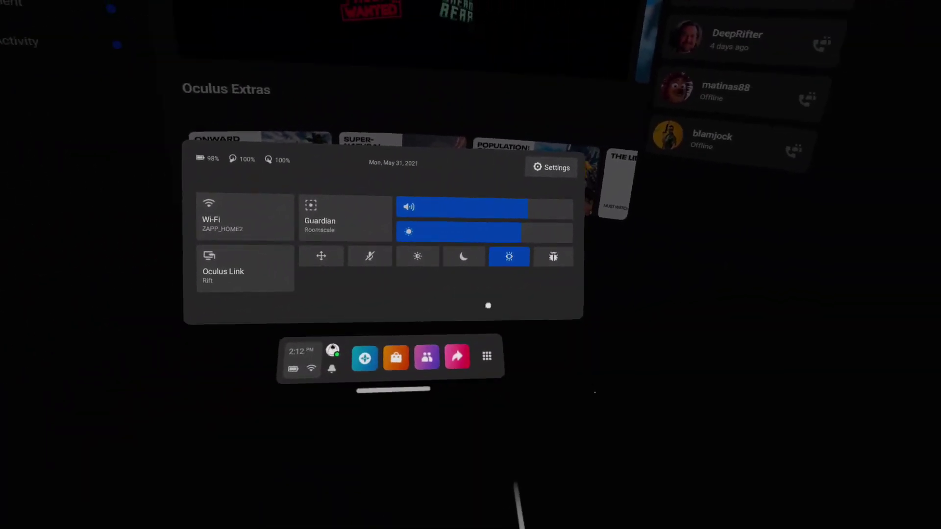
# Toggle Passthrough Home off to show Bubbles, then back on for black surroundings
pyautogui.click(440, 300)
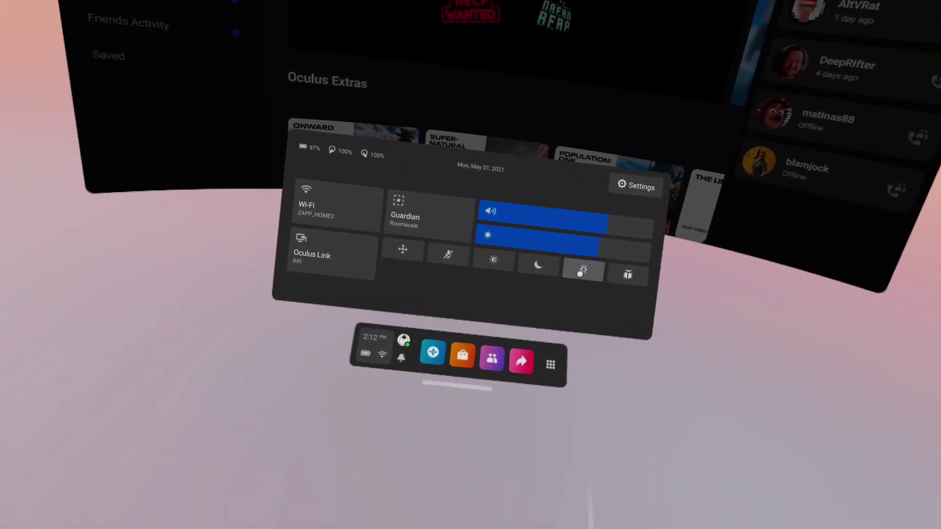
pyautogui.click(441, 301)
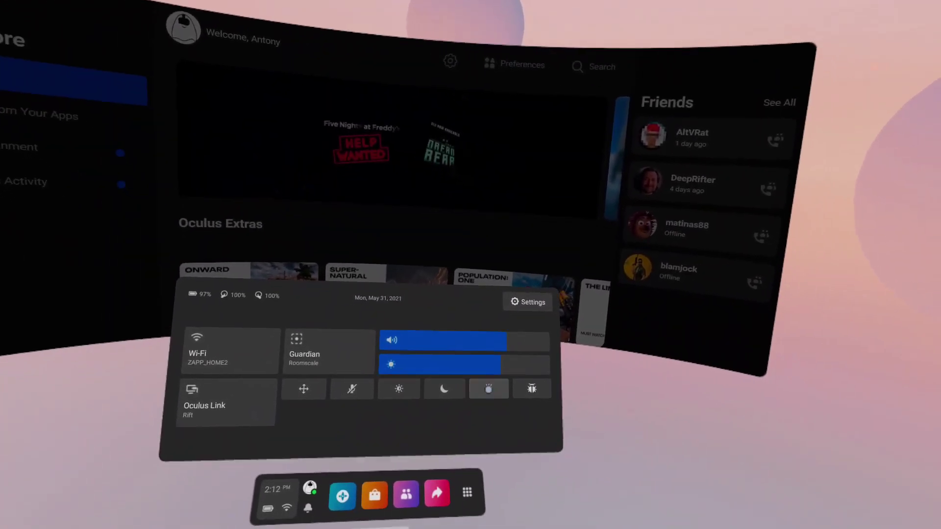
pyautogui.click(546, 370)
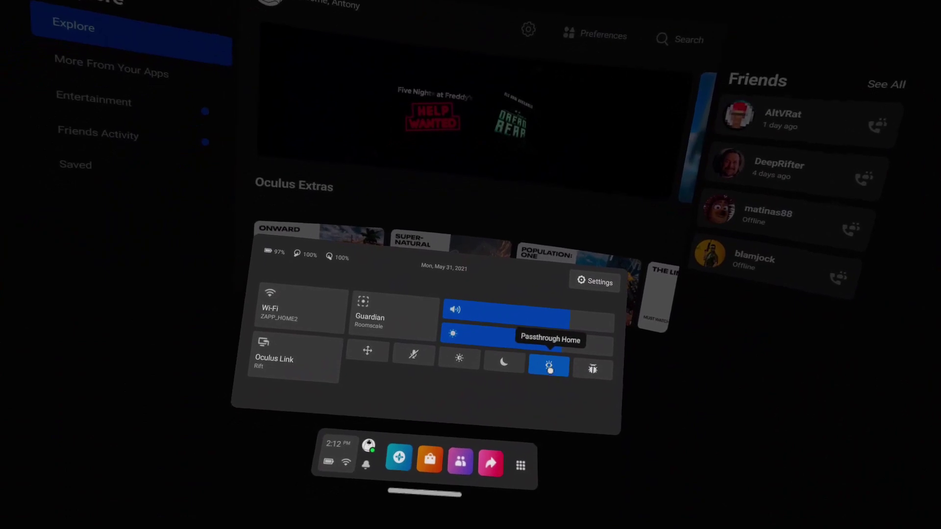